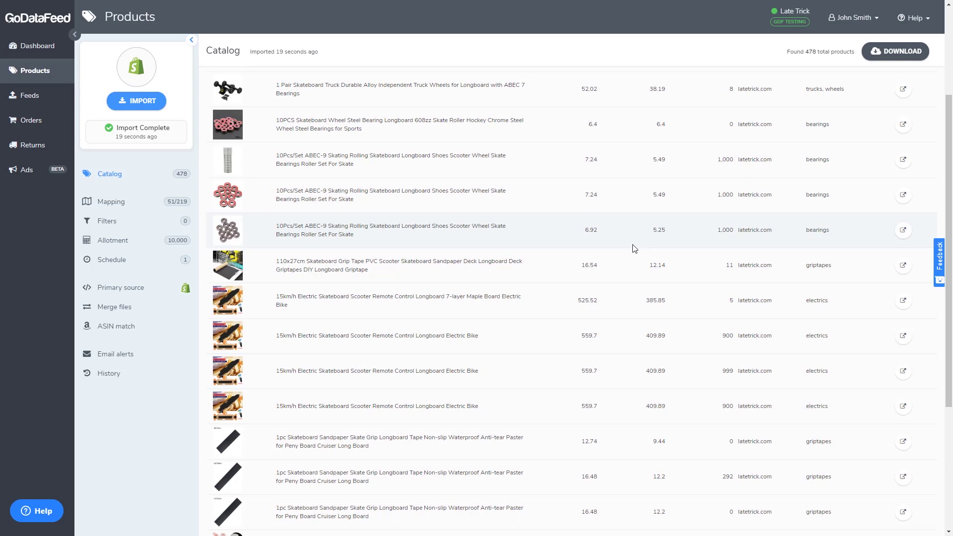
Step: Open the product Mapping page and check which source field feeds the Sku
scroll(636, 248, down, 1)
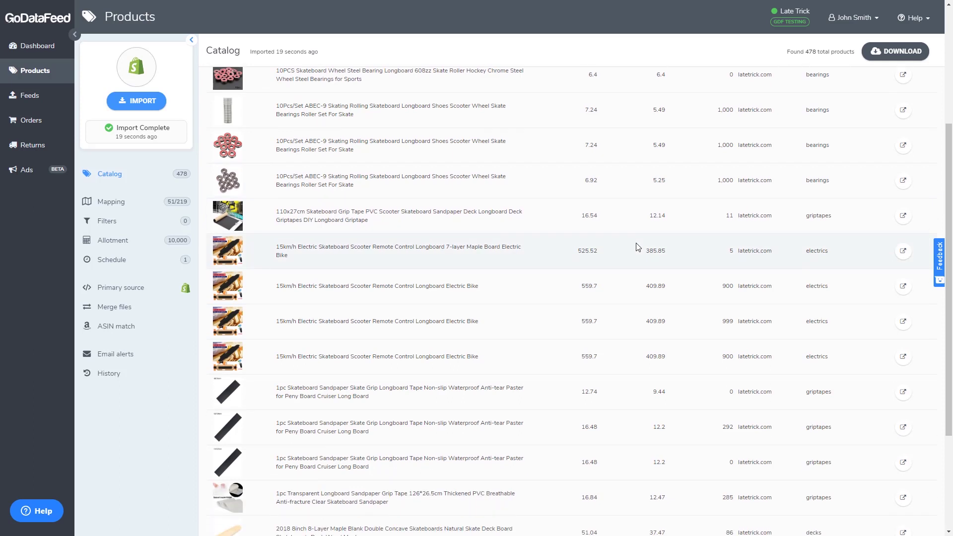
scroll(638, 247, down, 2)
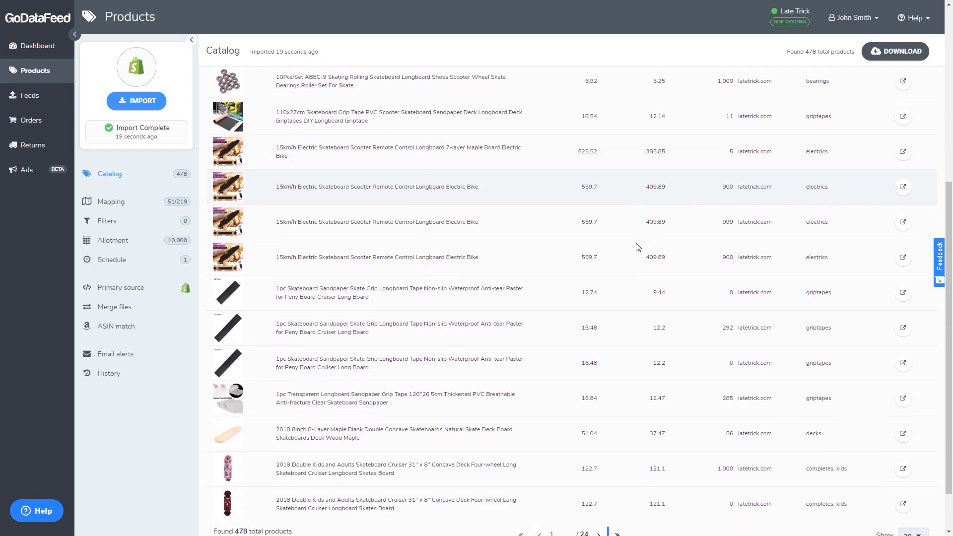
scroll(638, 246, down, 1)
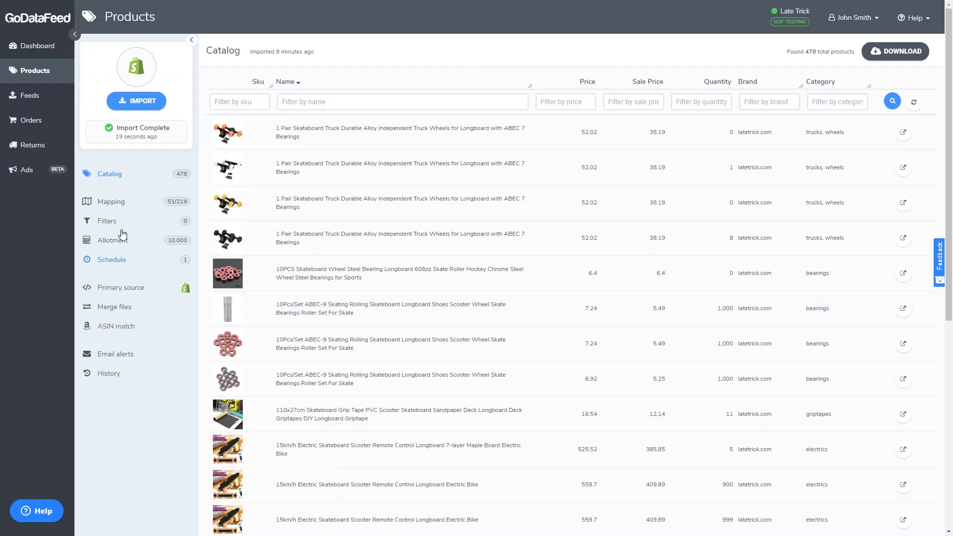
click(121, 208)
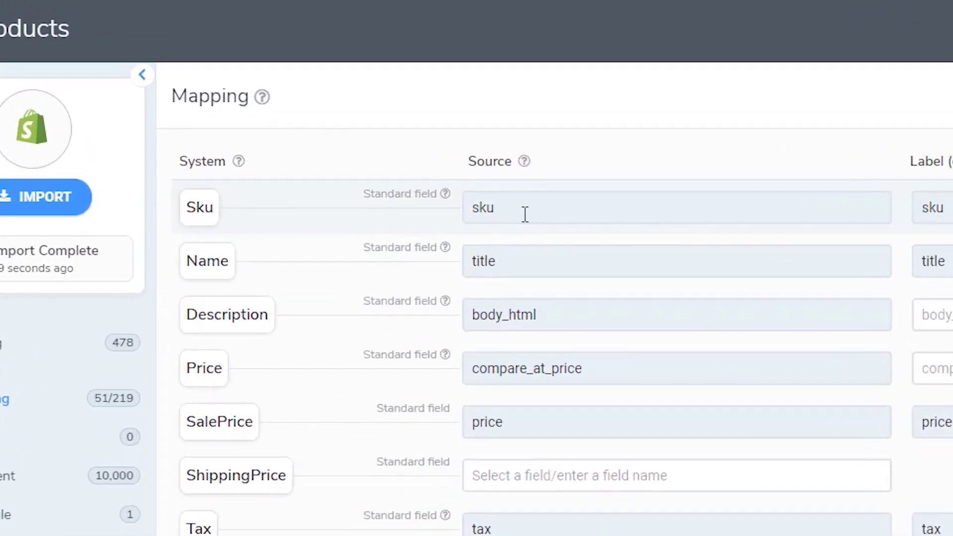
click(459, 166)
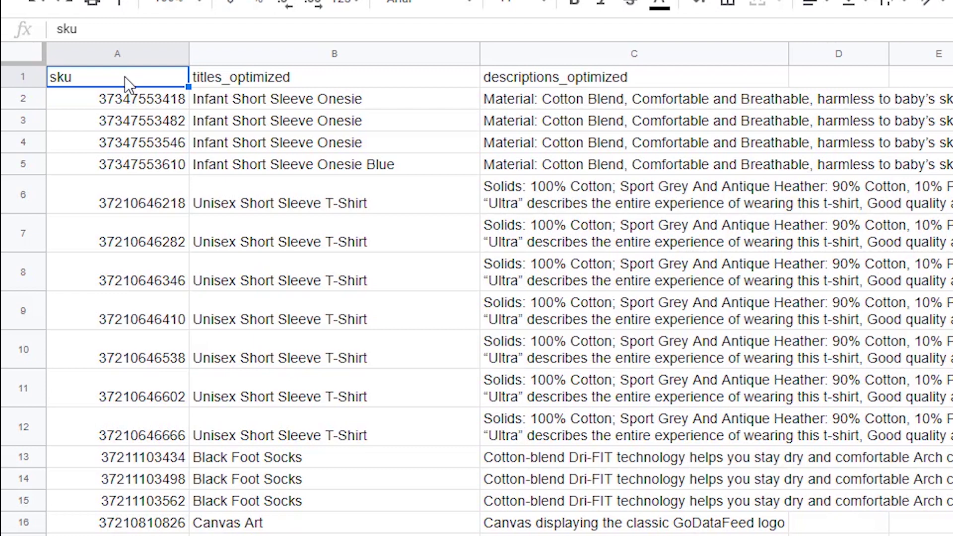
click(126, 52)
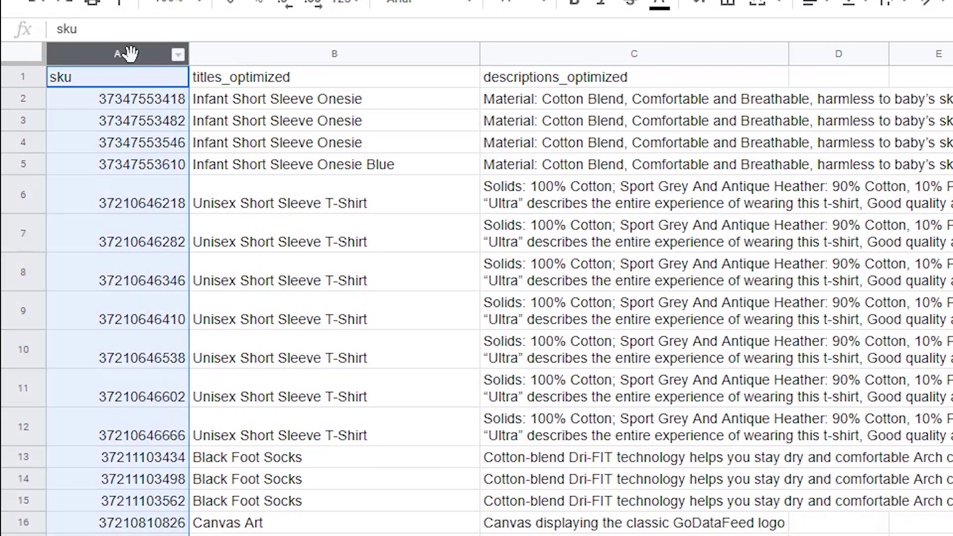
drag(261, 54, 535, 54)
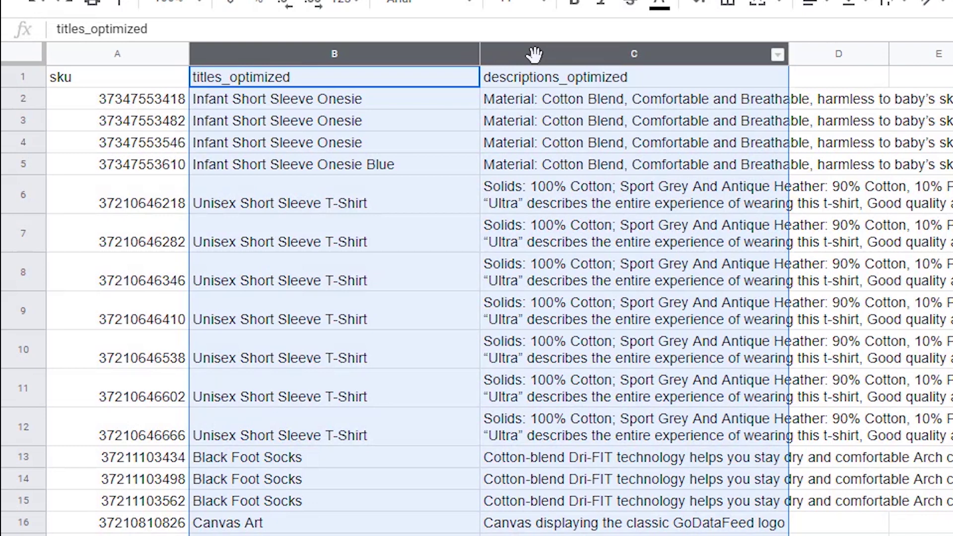
click(409, 74)
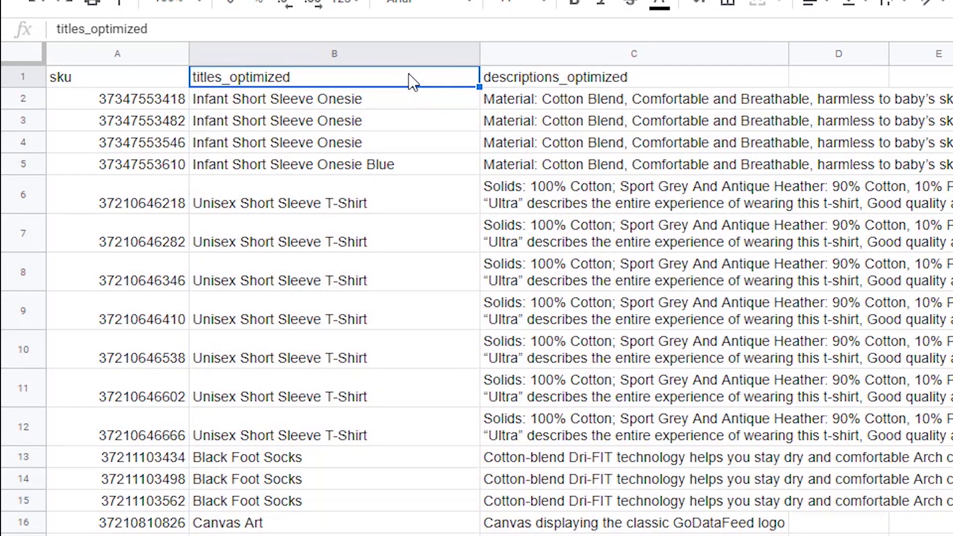
click(534, 76)
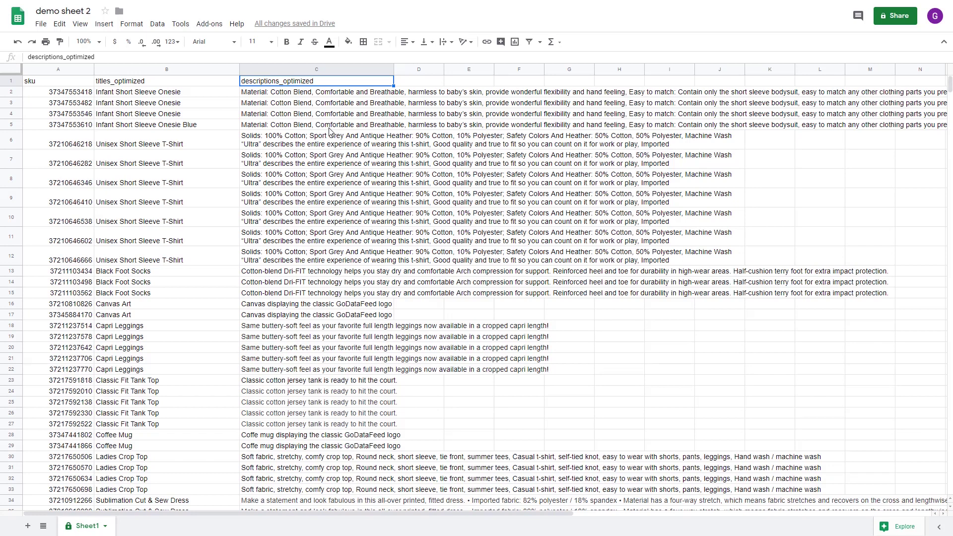
Step: Publish the entire spreadsheet to the web as Comma-separated values (.csv)
click(41, 24)
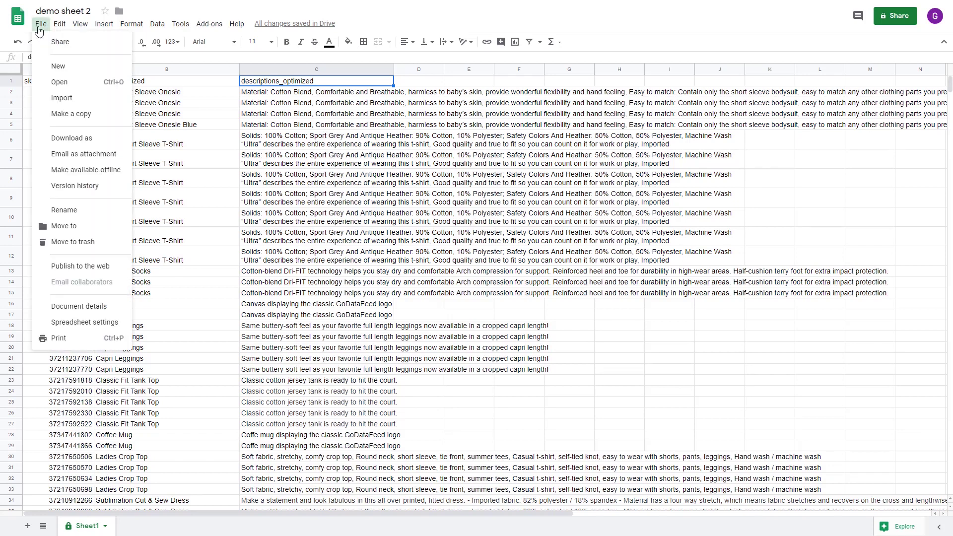
click(82, 266)
click(405, 287)
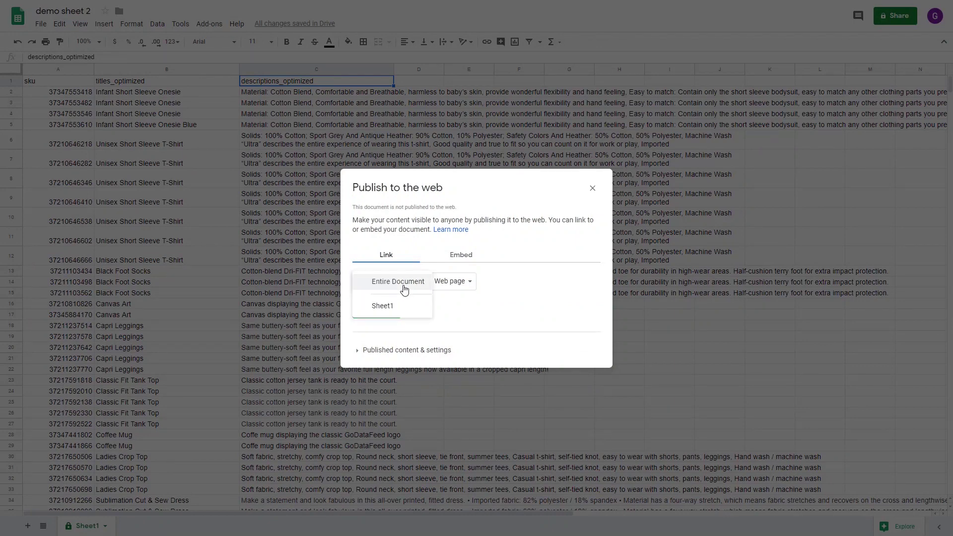
click(404, 288)
click(459, 287)
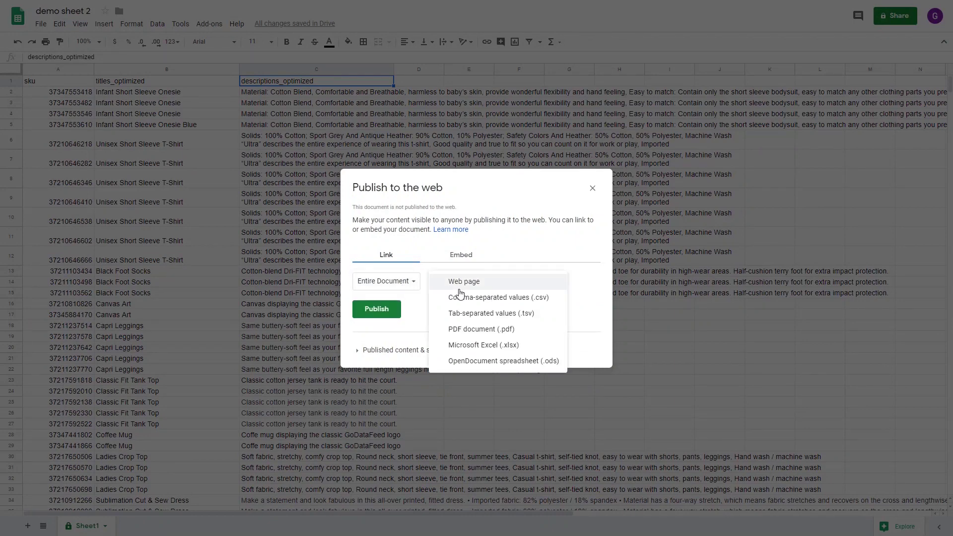
click(460, 299)
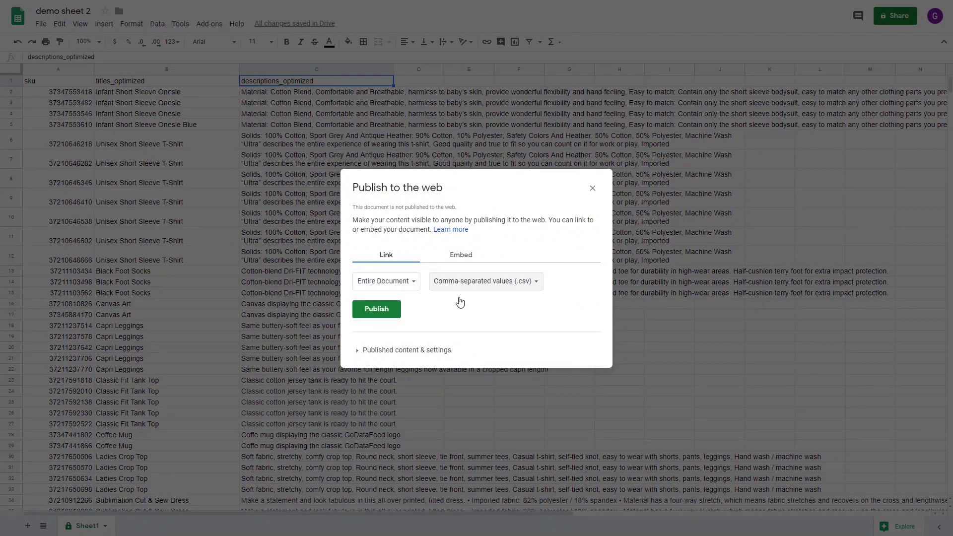
click(387, 315)
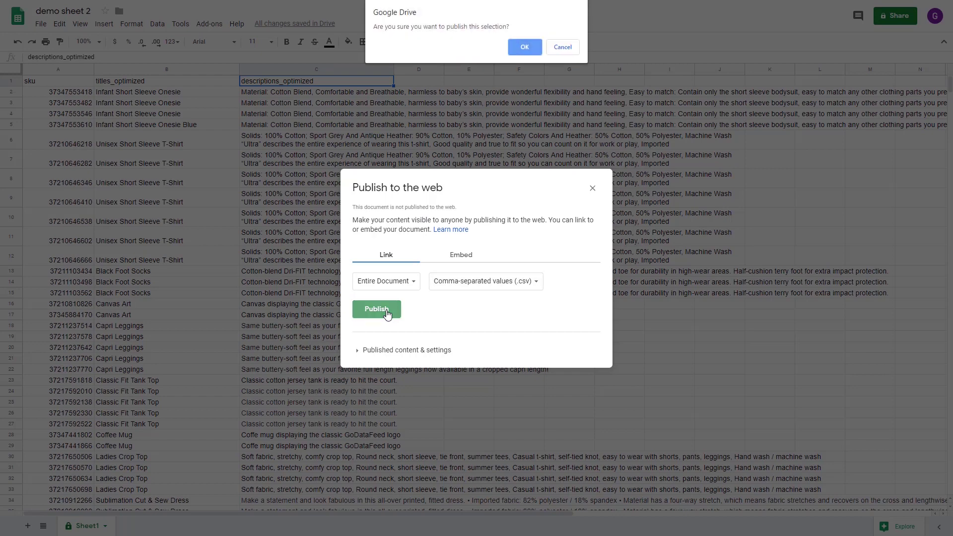
click(515, 43)
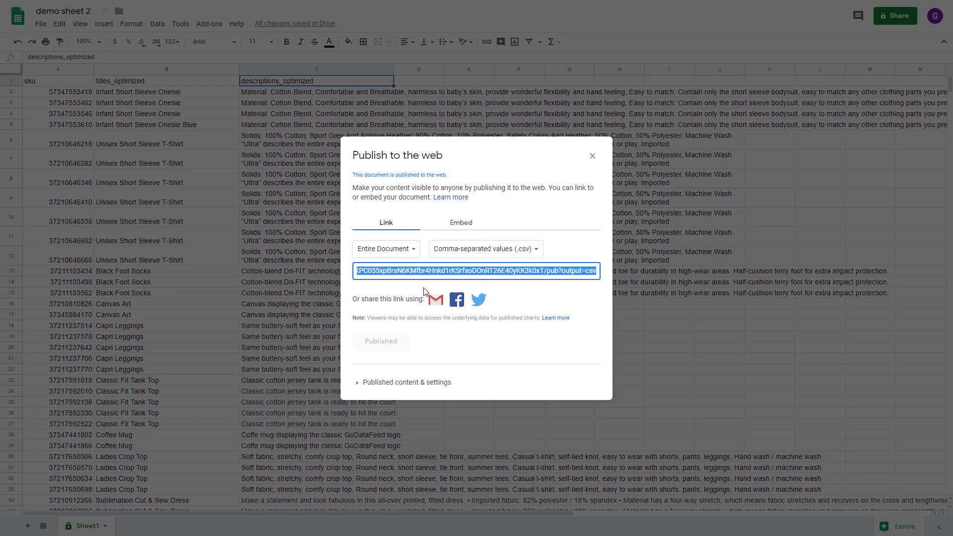
Step: Copy the published CSV link and return to GoDataFeed
click(433, 383)
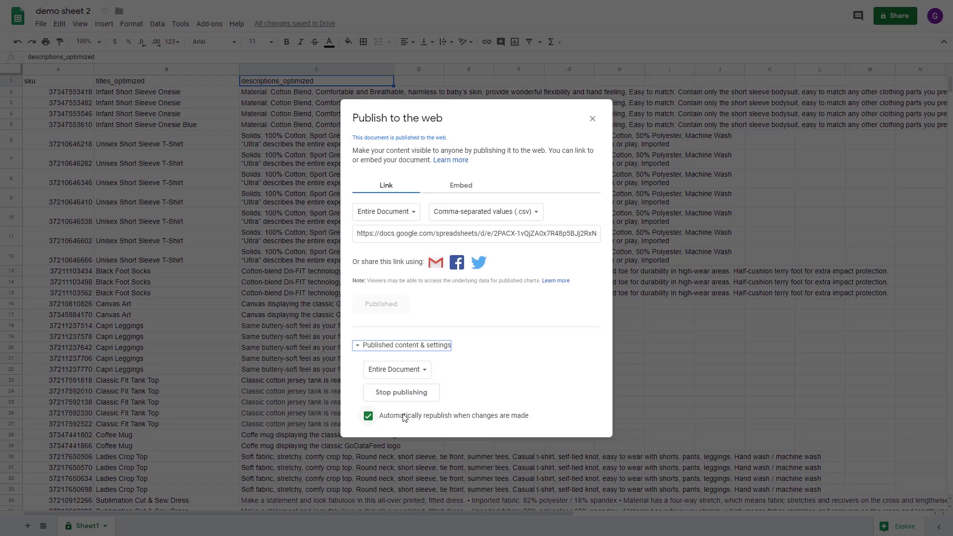
click(432, 235)
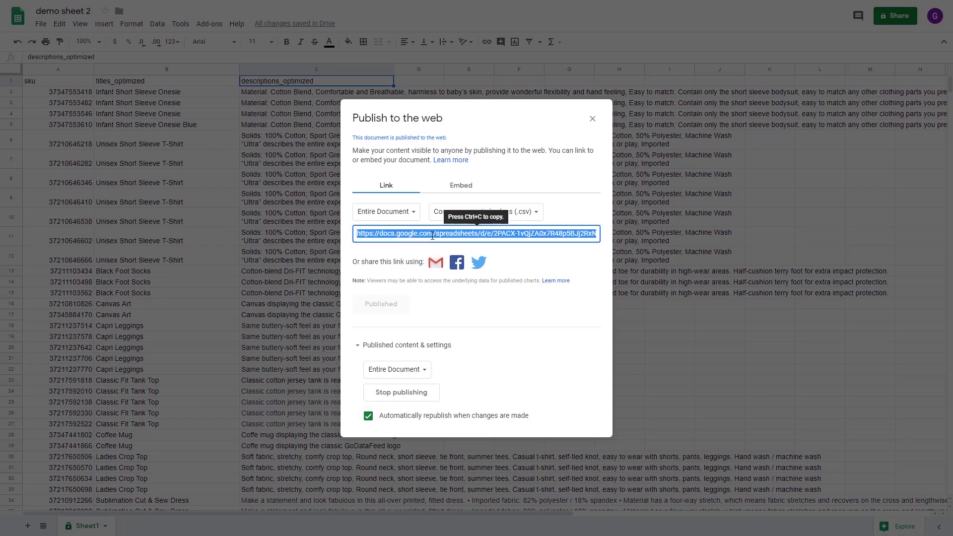
key(ctrl+Tab)
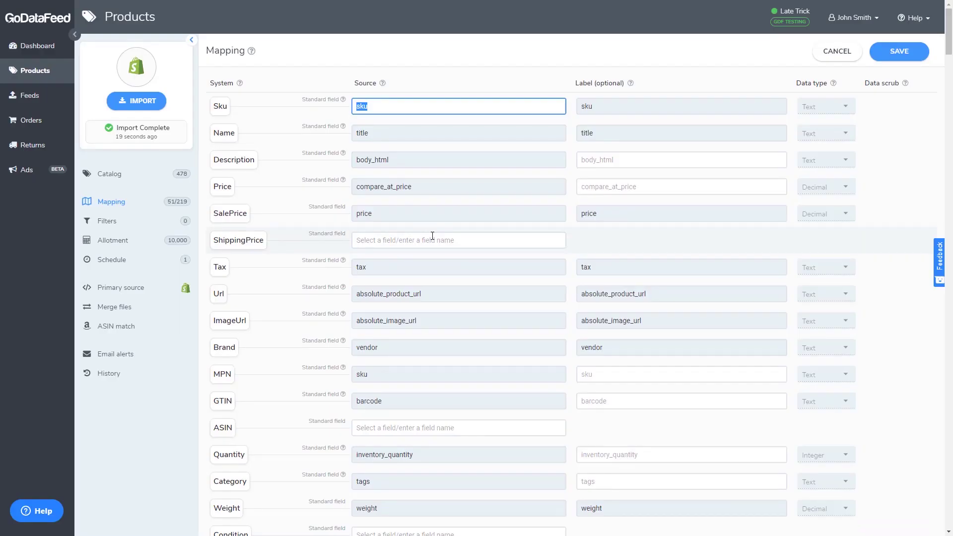
Step: Add a new merge file under Merge files with its Method set to HTTP
click(124, 314)
click(575, 134)
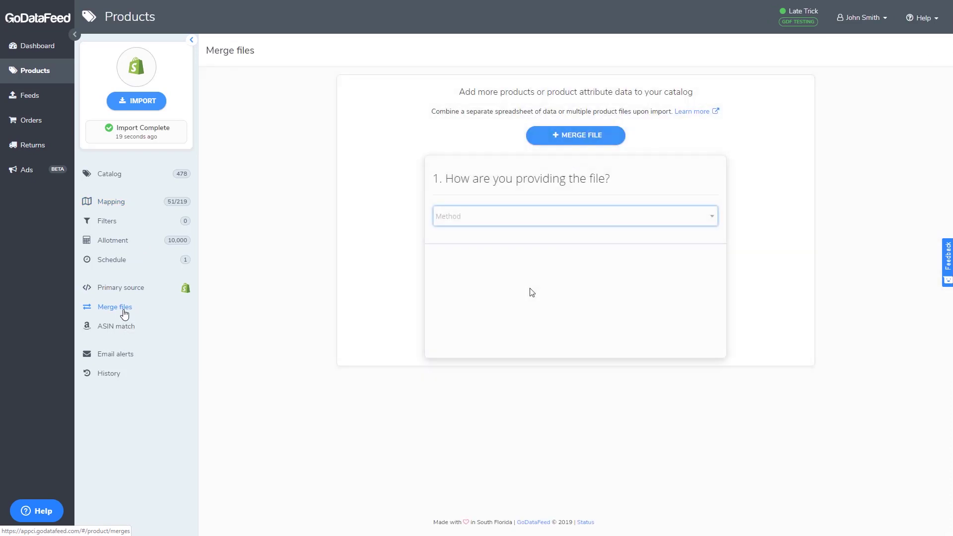
click(530, 215)
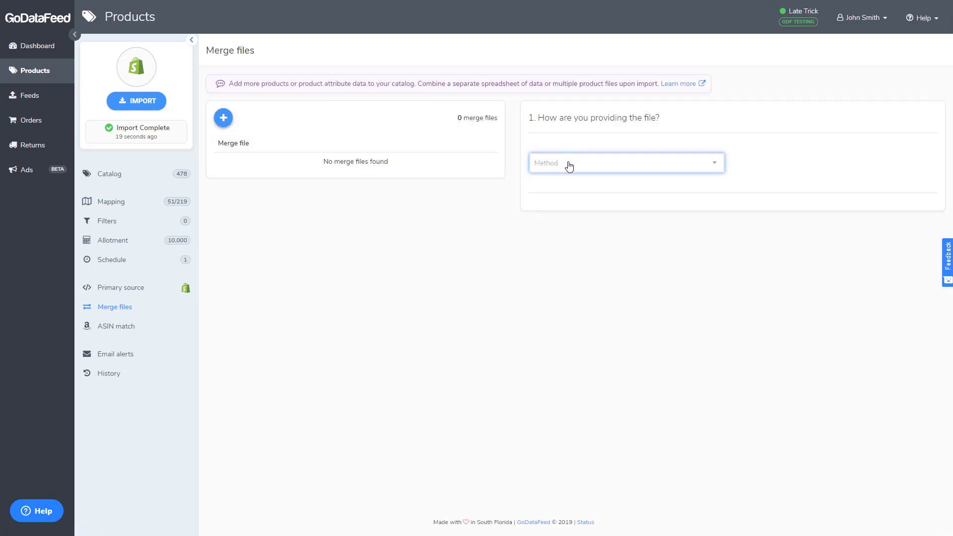
click(567, 164)
click(568, 180)
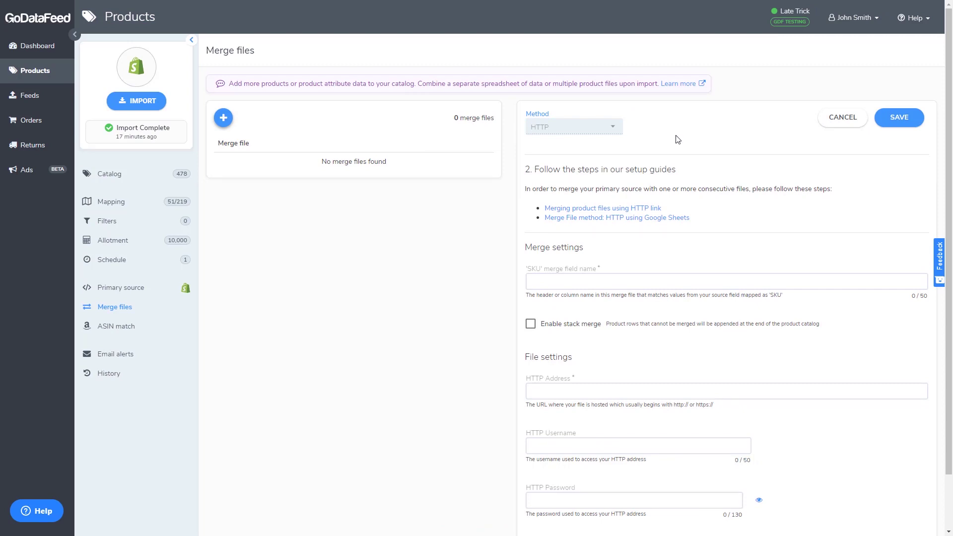
Step: Enter 'sku' as the merge field name and paste the published CSV link as HTTP Address
click(600, 289)
text(s)
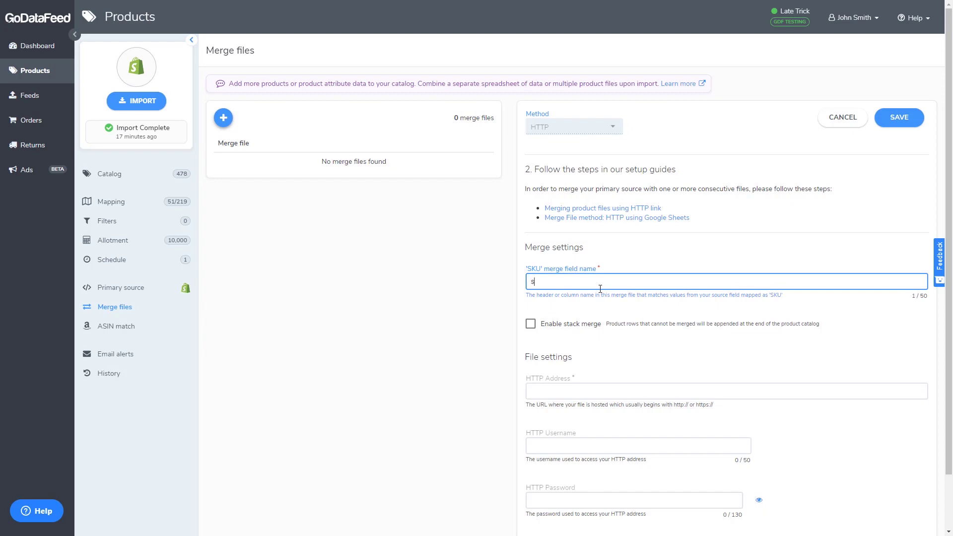
text(ku)
click(573, 387)
text(https://docs.google.com/spreadsheets/d/e/2PACX-1vQjZA0x7R48p5BJj2RxNfYx_Lkg52IKPC055xpBrsN6KMfbr4Hnkd1rKSrfxoDOnRT26E40yKK3k0xT/pub?output=csv)
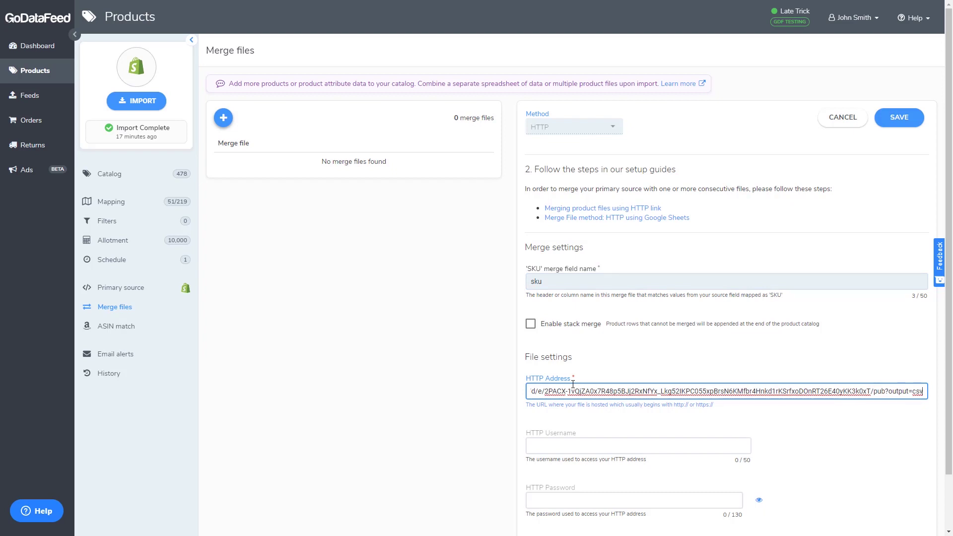
Step: Save the HTTP merge file and reimport the catalog with it
click(913, 123)
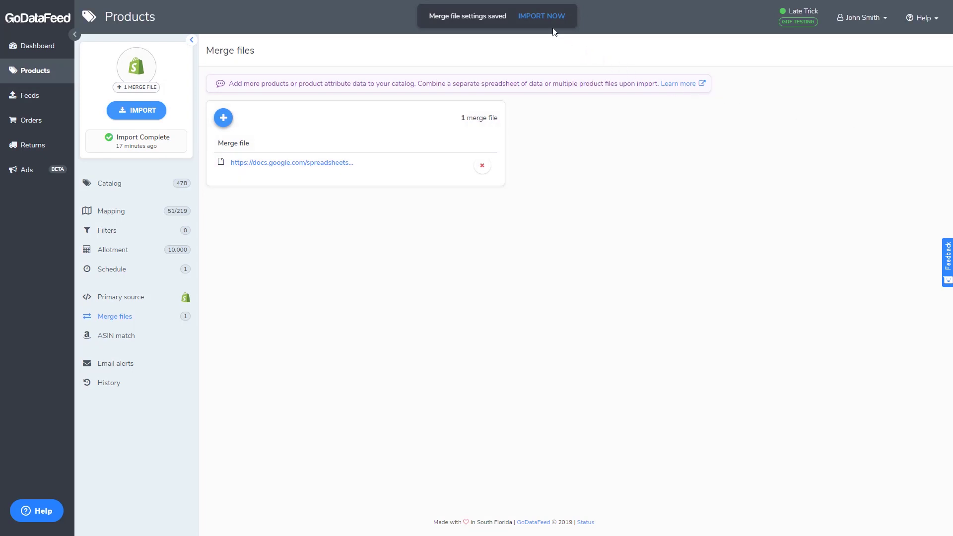
click(551, 16)
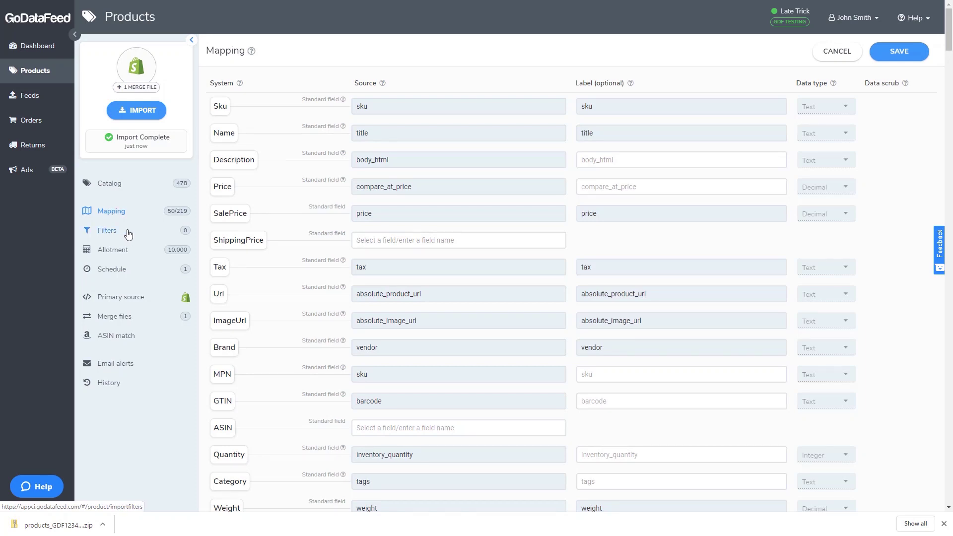
scroll(412, 316, down, 6)
scroll(411, 317, down, 17)
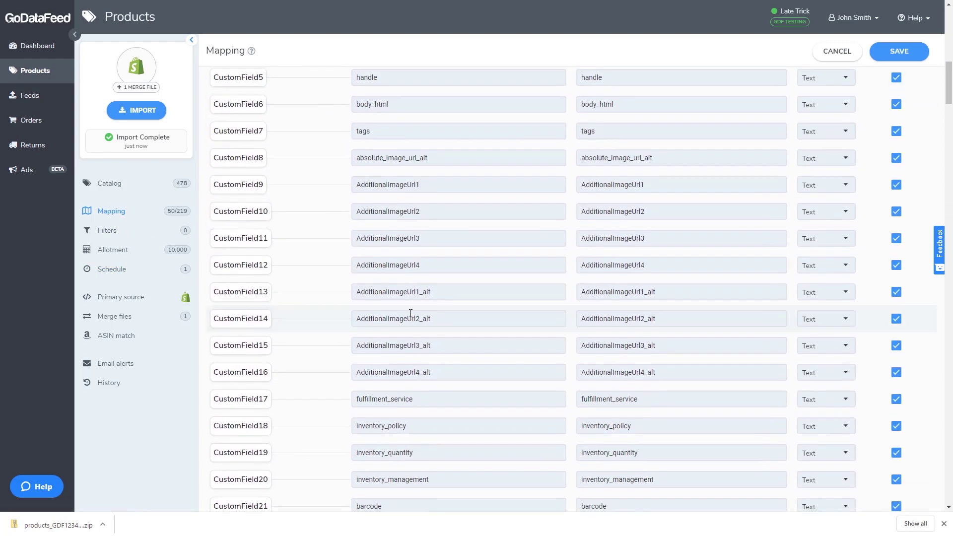
scroll(411, 314, down, 1)
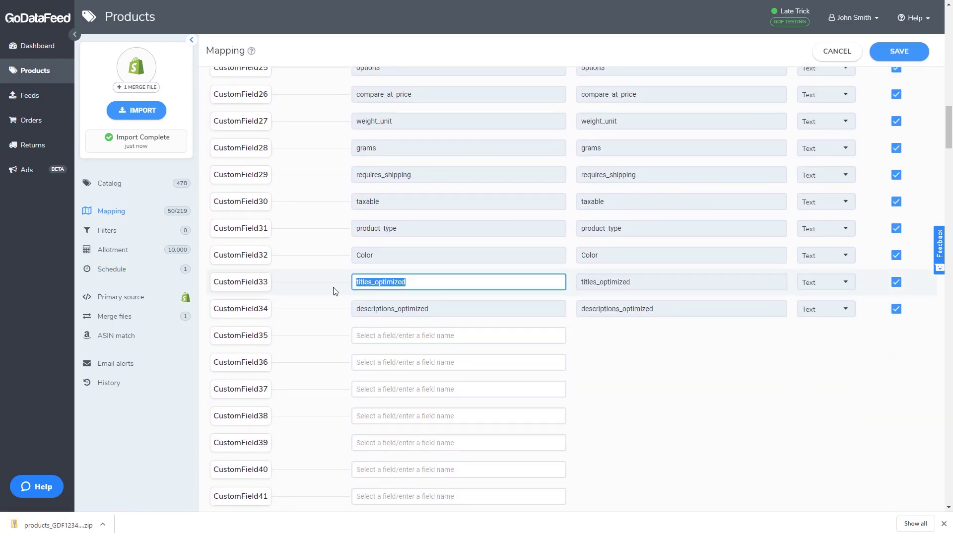
click(377, 282)
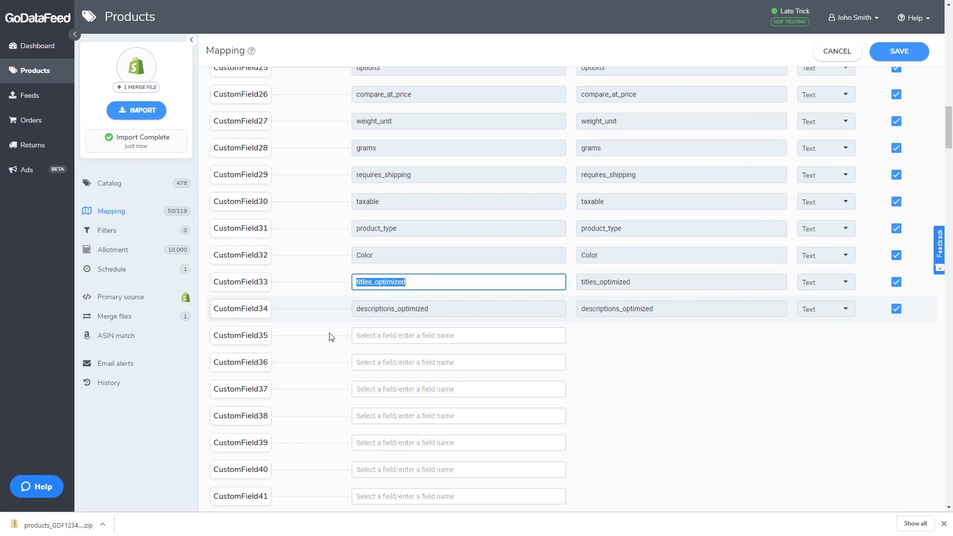